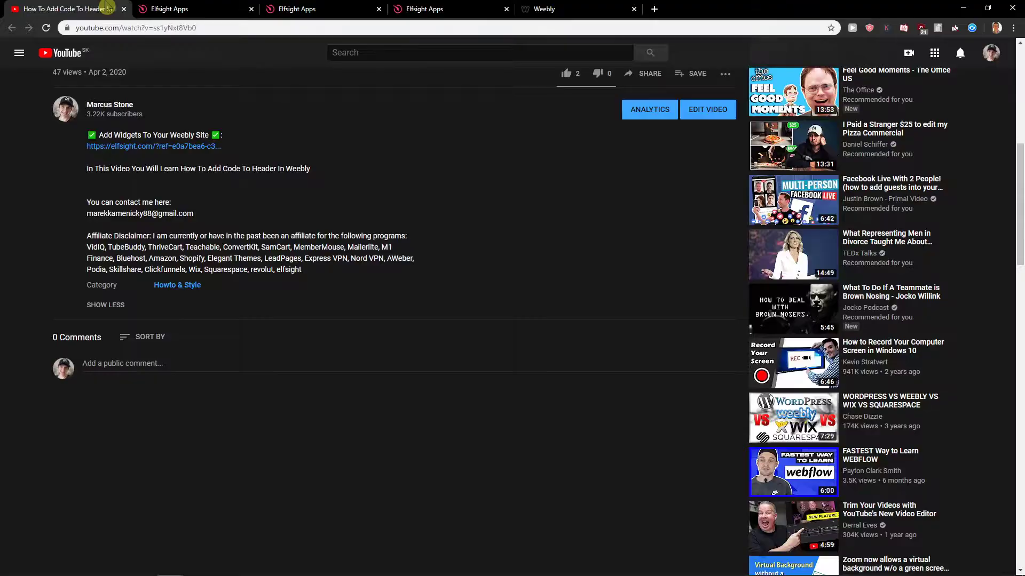
- Open the Elfsight link for adding widgets to a Weebly site from the YouTube video's description
{"action": "scroll", "coordinate": [155, 197], "scroll_direction": "up", "scroll_amount": 2}
{"action": "scroll", "coordinate": [136, 260], "scroll_direction": "down", "scroll_amount": 2}
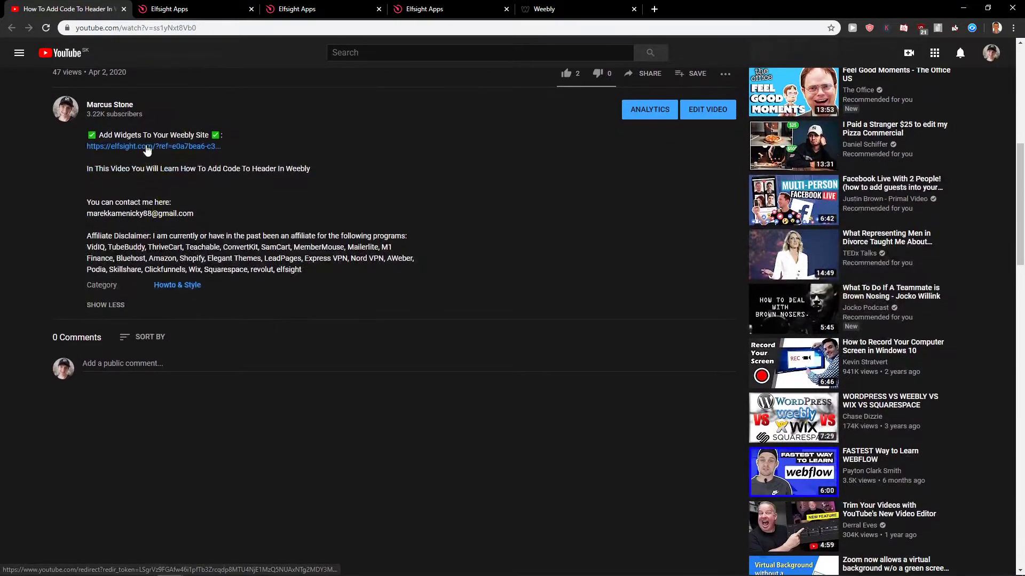
{"action": "left_click", "coordinate": [152, 147]}
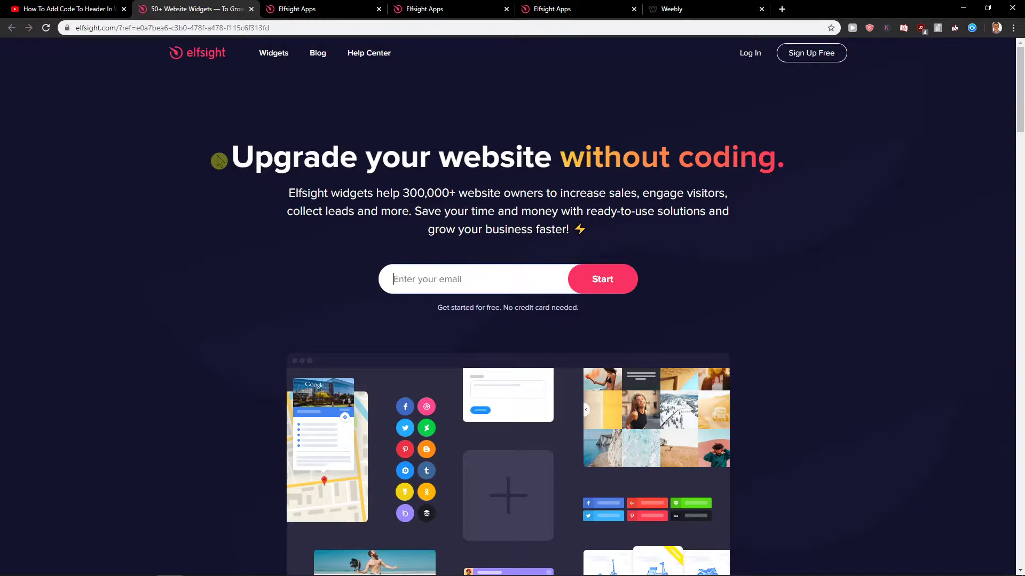
- Look at the sign-up options on Elfsight's registration page in a separate tab and close it
{"action": "middle_click", "coordinate": [809, 55]}
{"action": "left_click", "coordinate": [287, 8]}
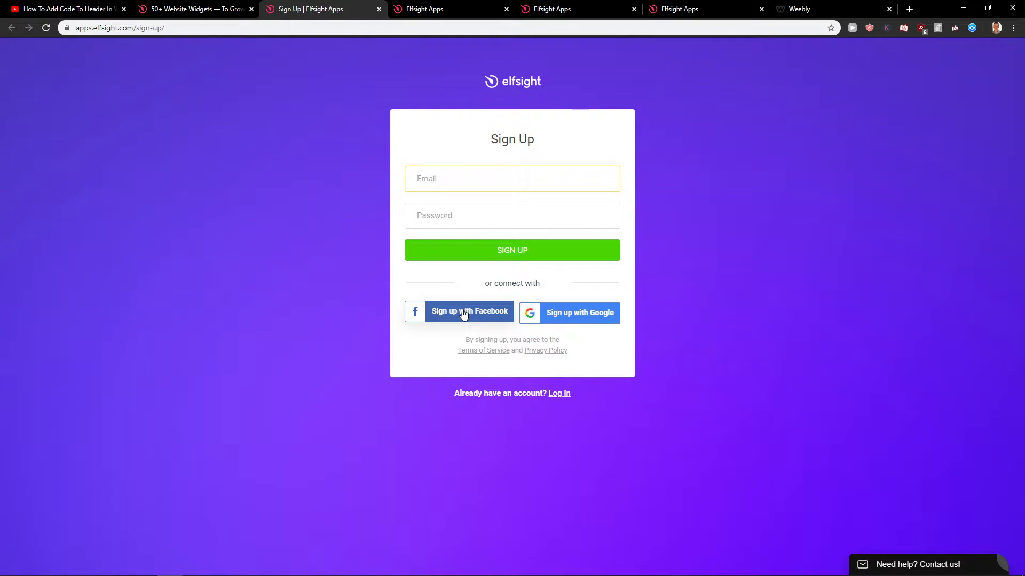
{"action": "left_click", "coordinate": [379, 9]}
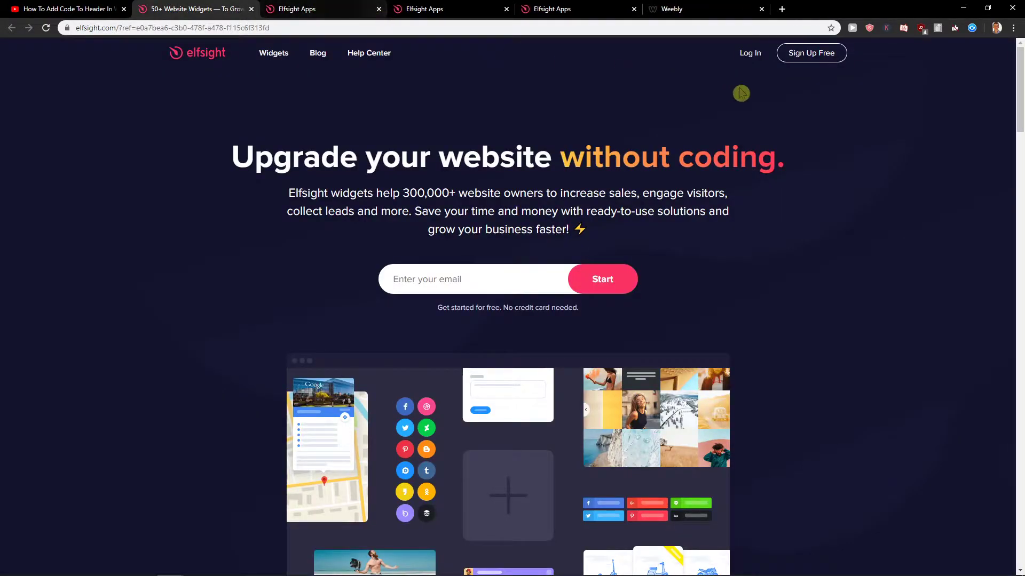
- Log in to Elfsight and start creating a Pinterest Feed widget found by searching the applications for "pinterest"
{"action": "left_click", "coordinate": [754, 57]}
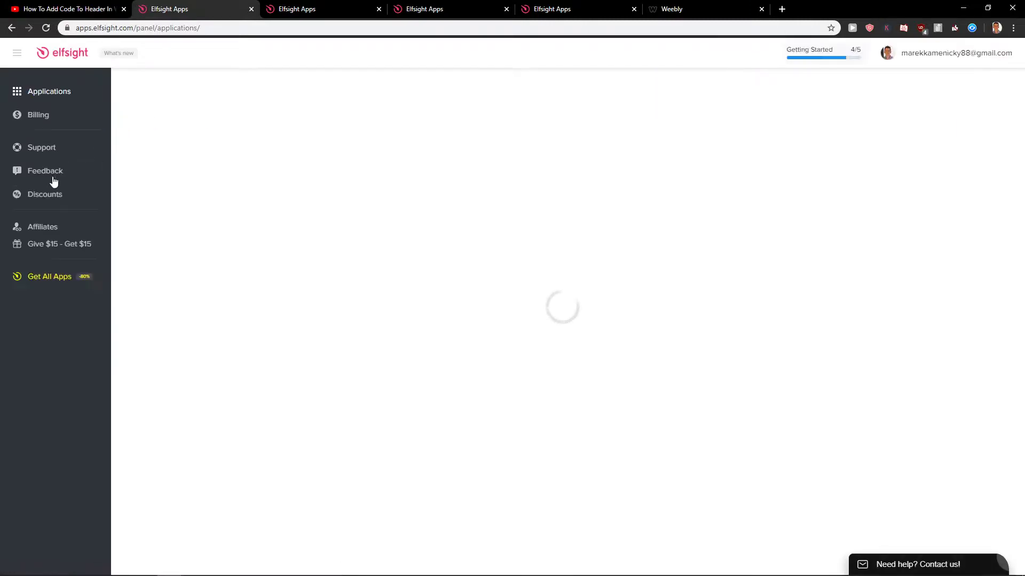
{"action": "scroll", "coordinate": [494, 311], "scroll_direction": "down", "scroll_amount": 3}
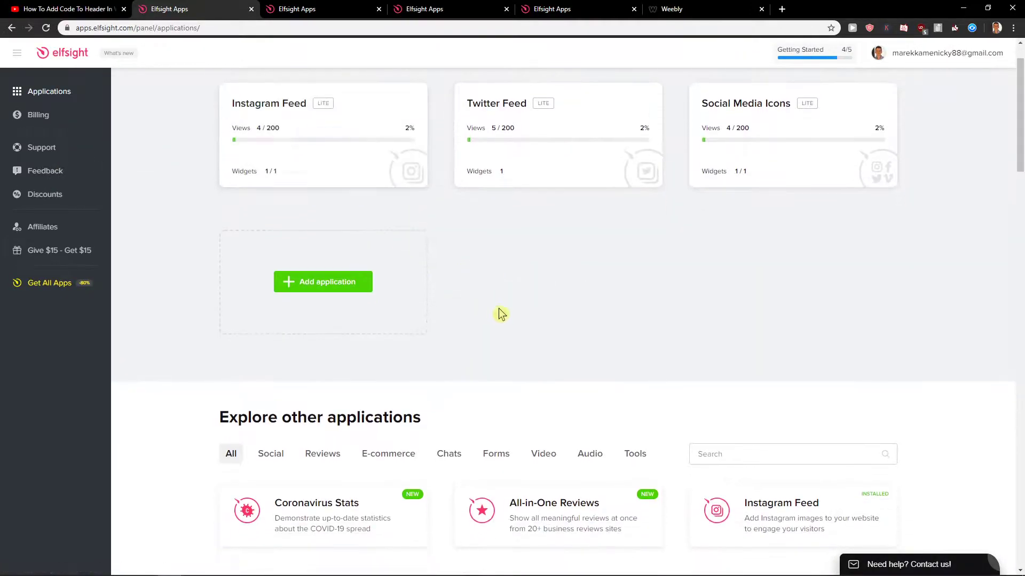
{"action": "left_click", "coordinate": [734, 349]}
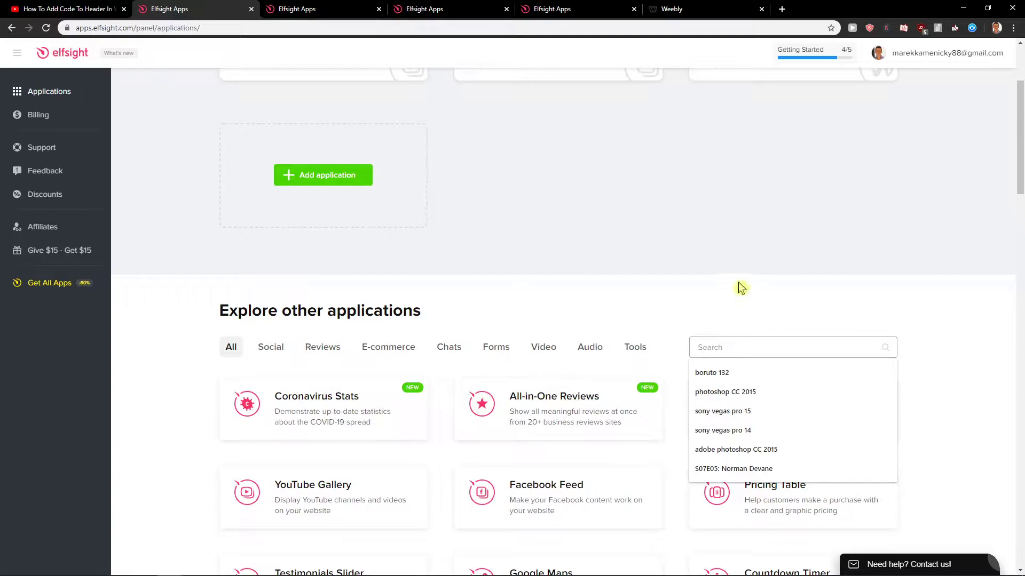
{"action": "type", "text": "pinterest"}
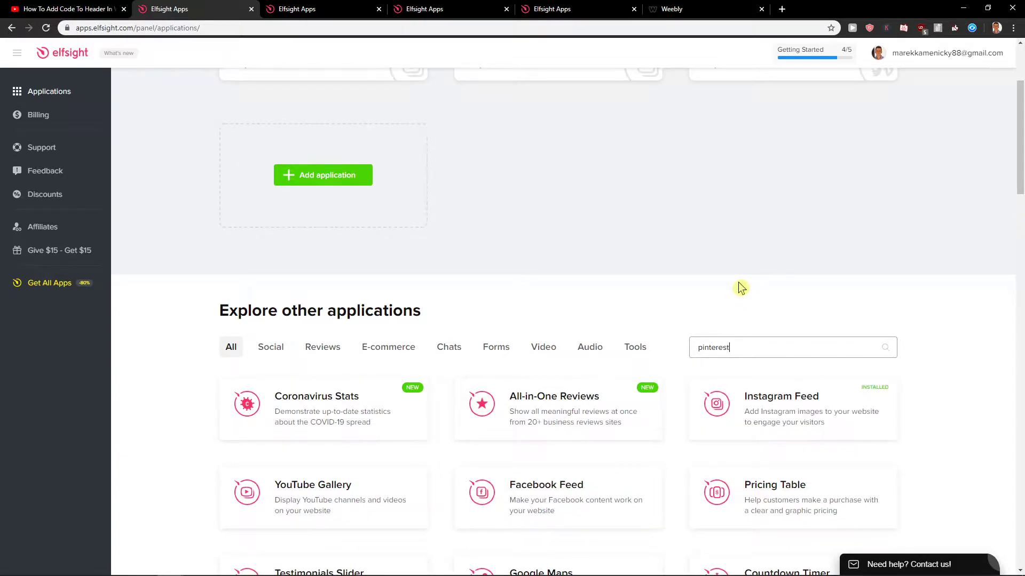
{"action": "scroll", "coordinate": [450, 329], "scroll_direction": "down", "scroll_amount": 1}
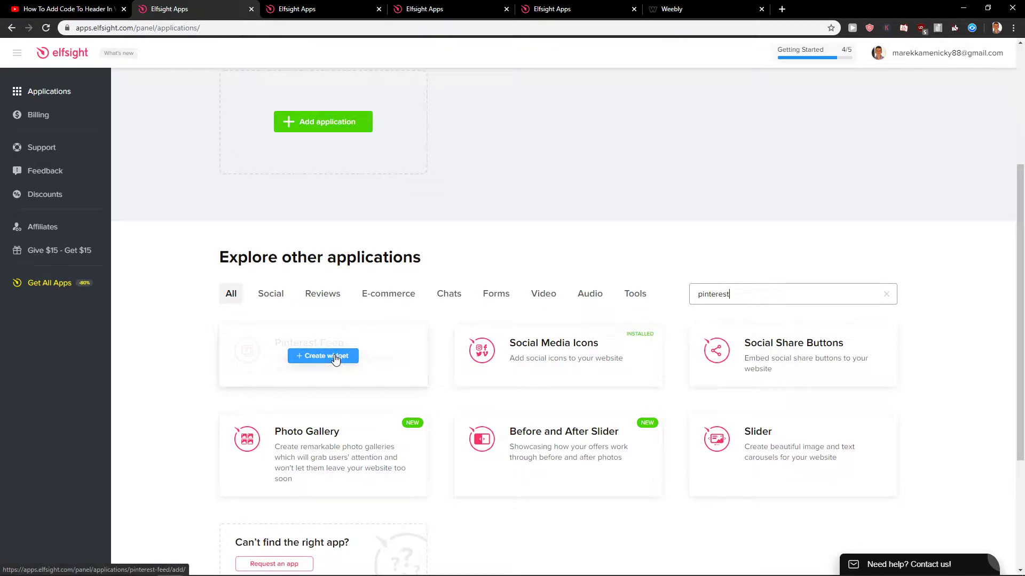
{"action": "left_click", "coordinate": [336, 359]}
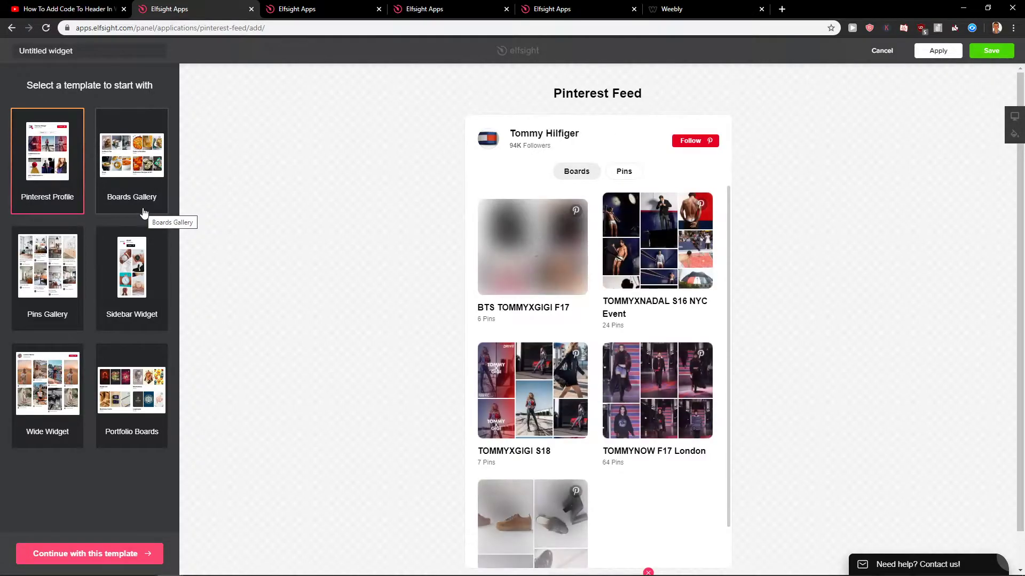
- Preview the Boards Gallery and Pins Gallery templates, and continue with the Pinterest Profile template
{"action": "left_click", "coordinate": [142, 212]}
{"action": "left_click", "coordinate": [55, 206]}
{"action": "left_click", "coordinate": [64, 326]}
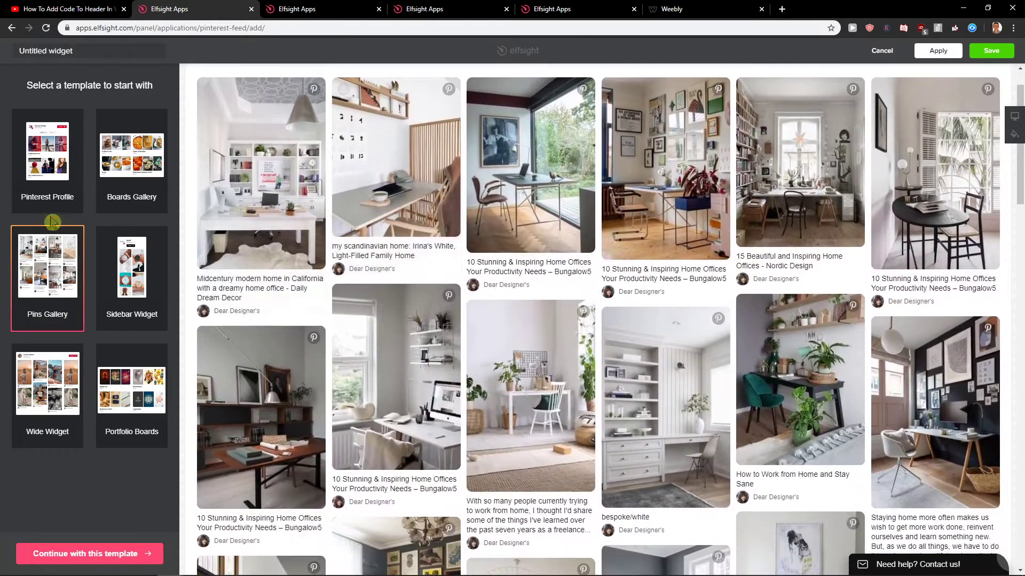
{"action": "left_click", "coordinate": [44, 214]}
{"action": "left_click", "coordinate": [104, 540]}
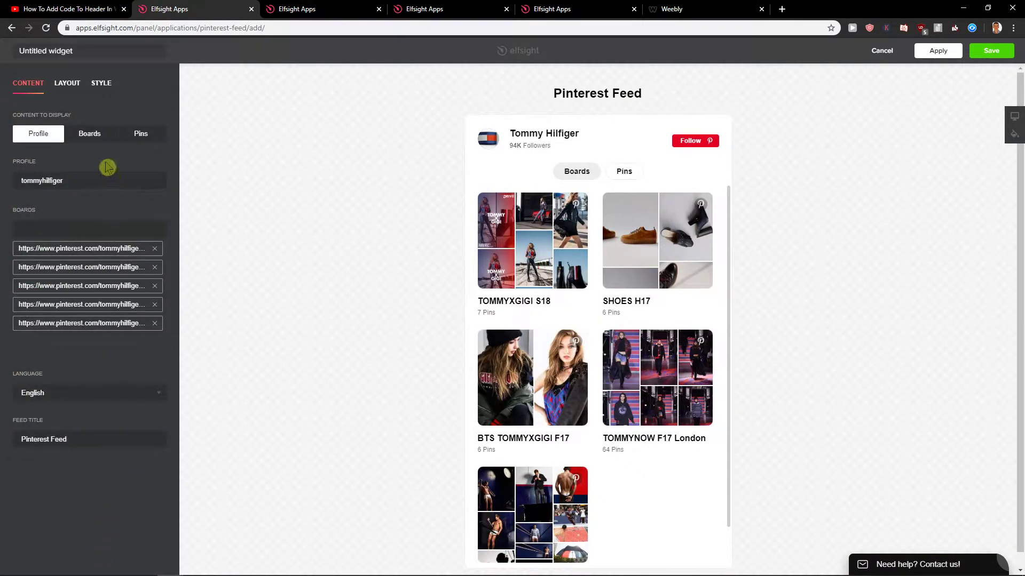
- Try out the Pinterest feed's content types and header display elements, and view its style options
{"action": "left_click", "coordinate": [141, 140]}
{"action": "left_click", "coordinate": [36, 135]}
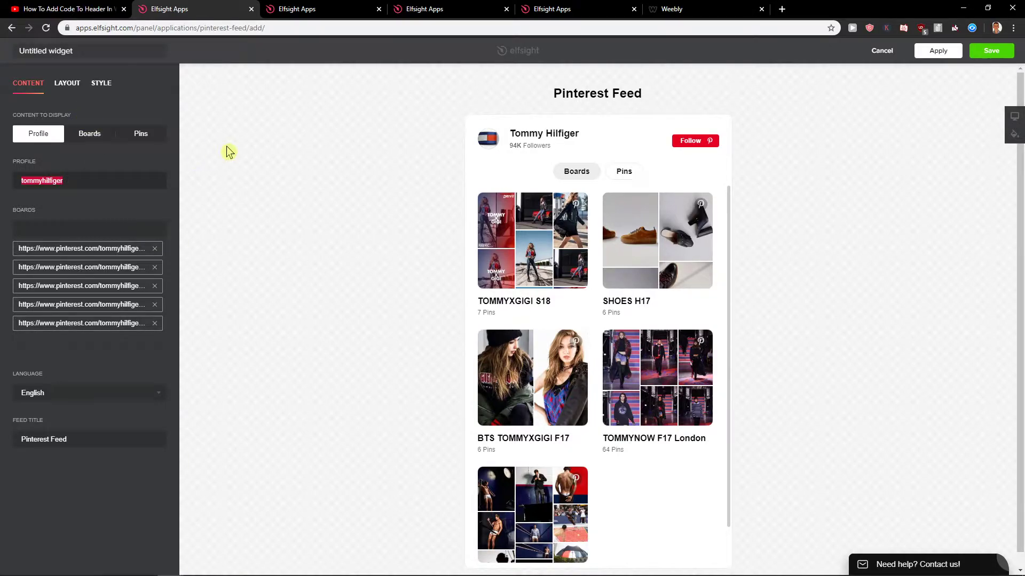
{"action": "left_click", "coordinate": [80, 91]}
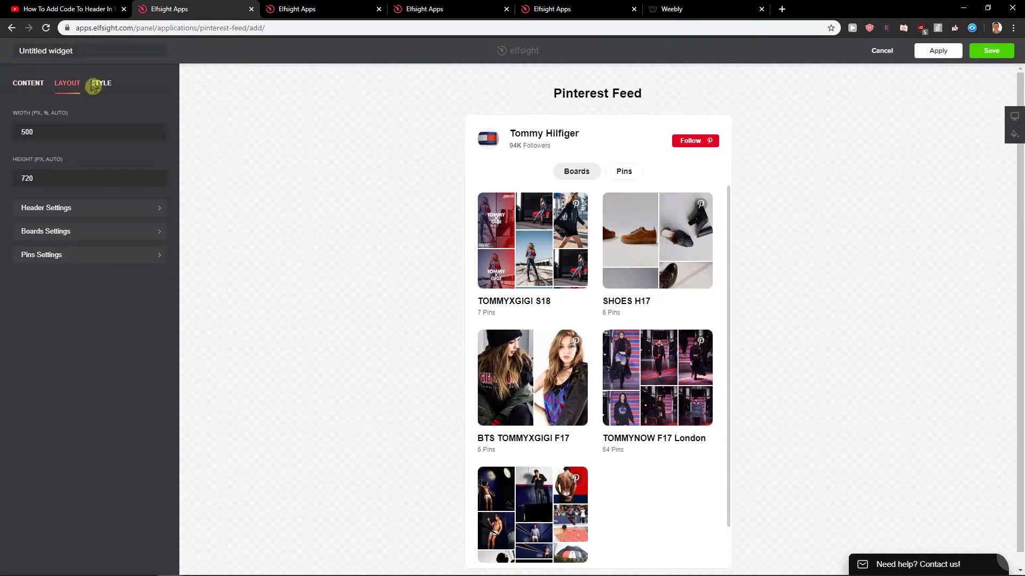
{"action": "left_click", "coordinate": [64, 213]}
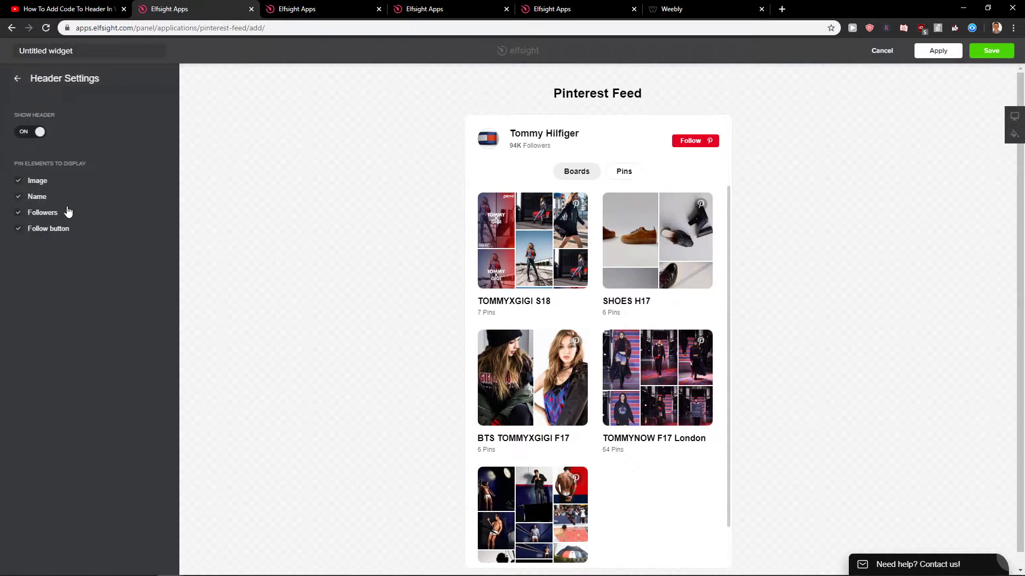
{"action": "left_click", "coordinate": [39, 184]}
{"action": "left_click", "coordinate": [33, 184]}
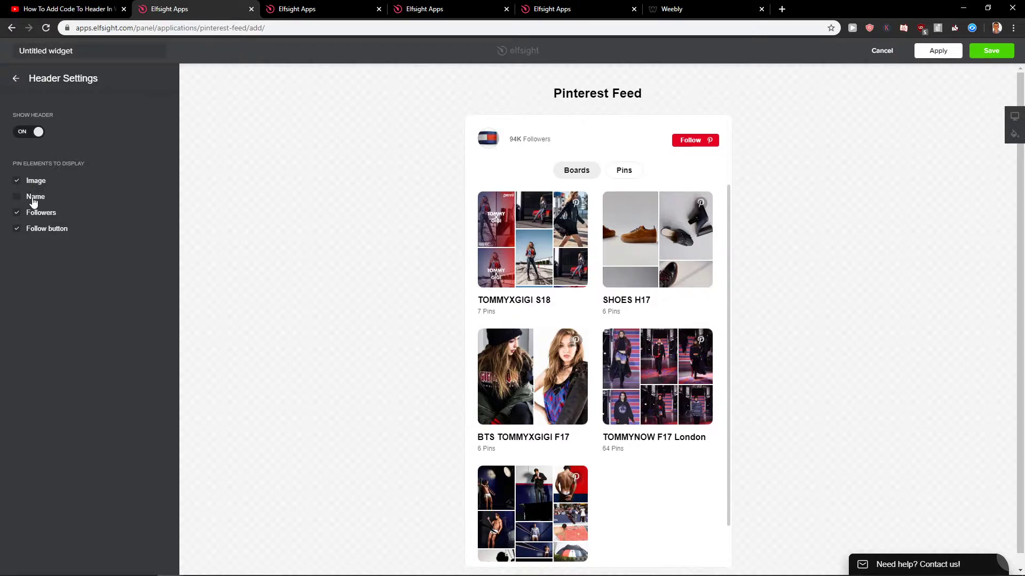
{"action": "left_click", "coordinate": [17, 78]}
{"action": "left_click", "coordinate": [102, 85]}
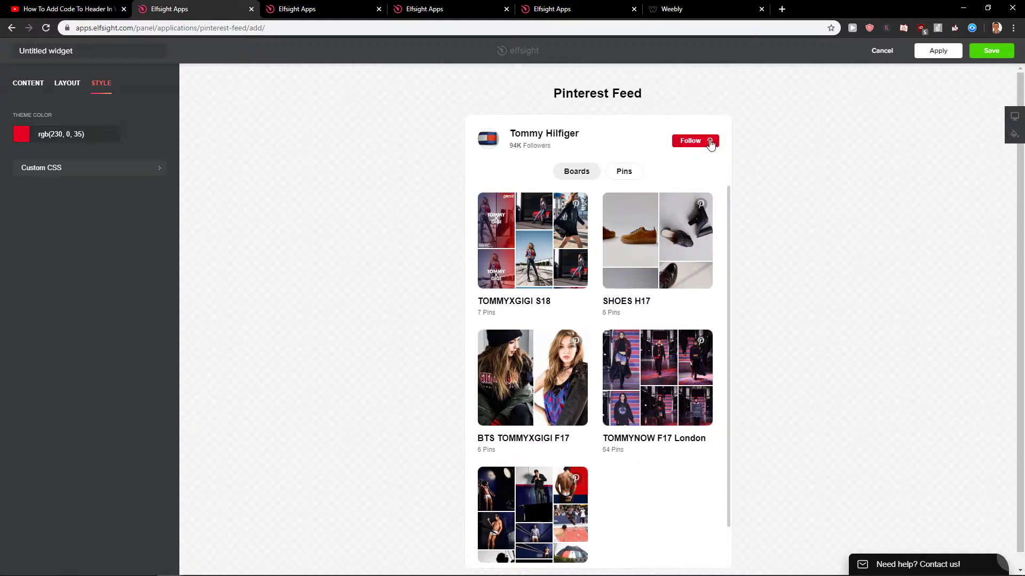
- Examine the Instagram Feed pricing plans for the All Apps Pack and for a Single App
{"action": "left_click", "coordinate": [571, 9]}
{"action": "left_click", "coordinate": [459, 9]}
{"action": "left_click", "coordinate": [349, 9]}
{"action": "left_click", "coordinate": [449, 9]}
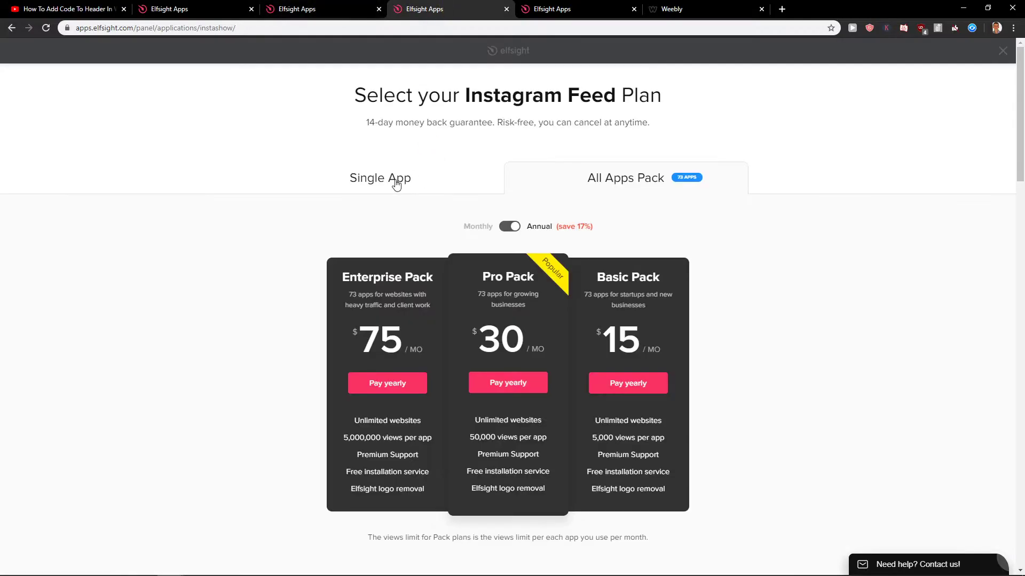
{"action": "left_click", "coordinate": [396, 181]}
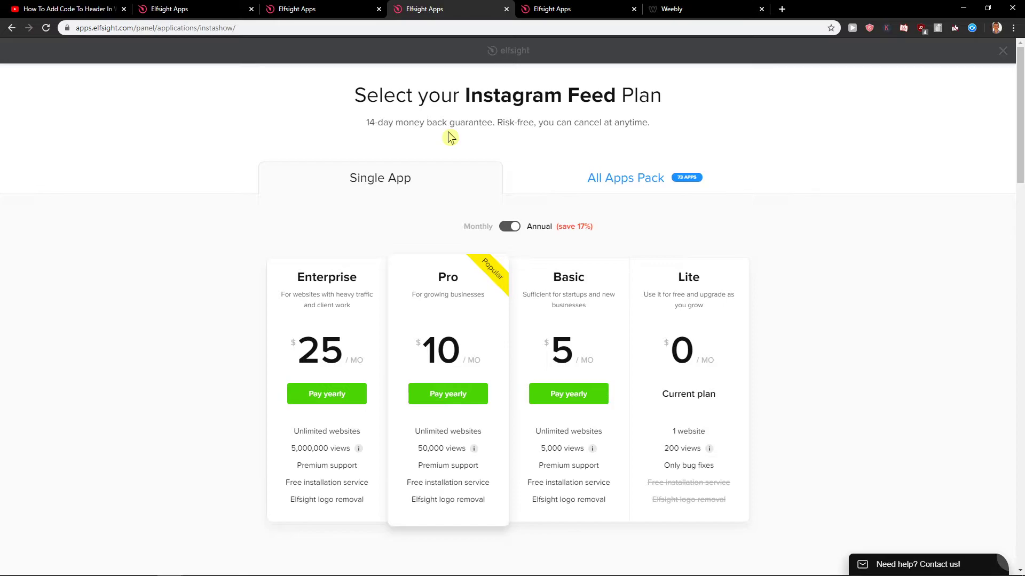
- Copy the Pinterest widget's installation code and paste it into a new Embed Code element below the photo row in the Weebly editor
{"action": "left_click", "coordinate": [223, 9]}
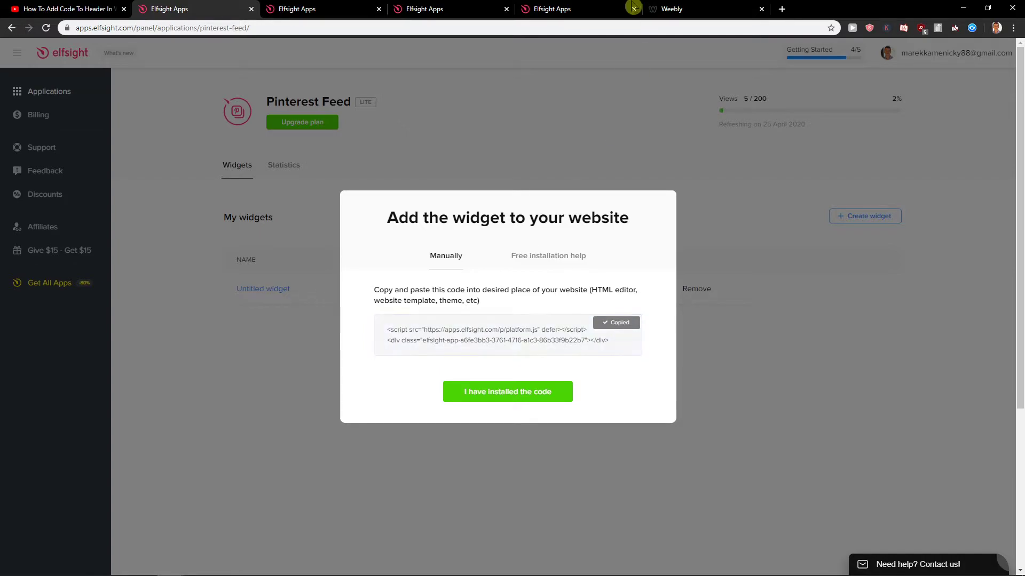
{"action": "left_click", "coordinate": [667, 9]}
{"action": "left_click_drag", "start_coordinate": [32, 387], "coordinate": [431, 259]}
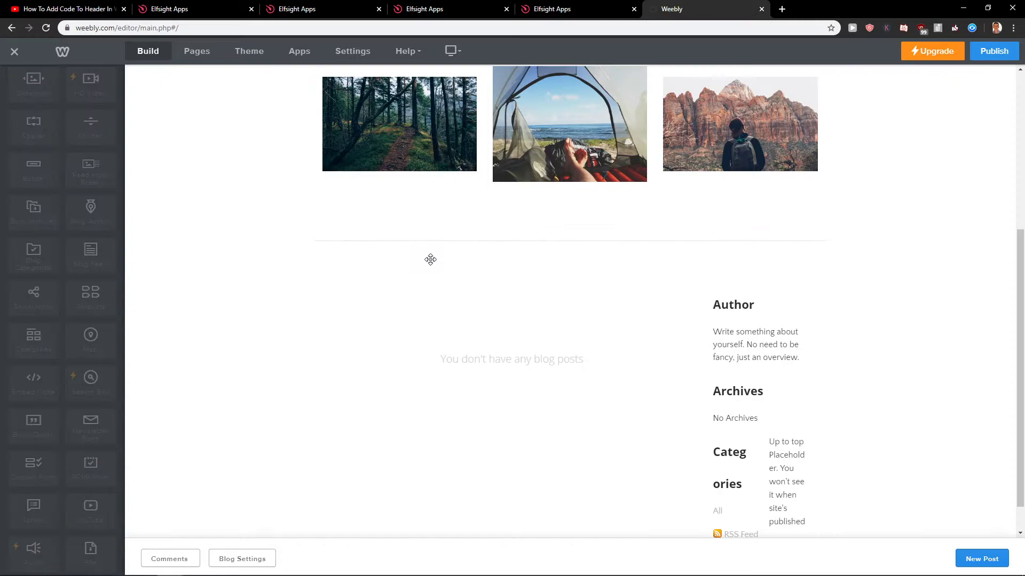
{"action": "left_click", "coordinate": [392, 248]}
{"action": "left_click", "coordinate": [549, 311]}
{"action": "type", "text": "<script src=\"https://apps.elfsight.com/p/platform.js\" defer></script> <div class=\"elfsight-app-a6fe3bb3-3761-4716-a1c3-86b33f9b22b7\"></div>"}
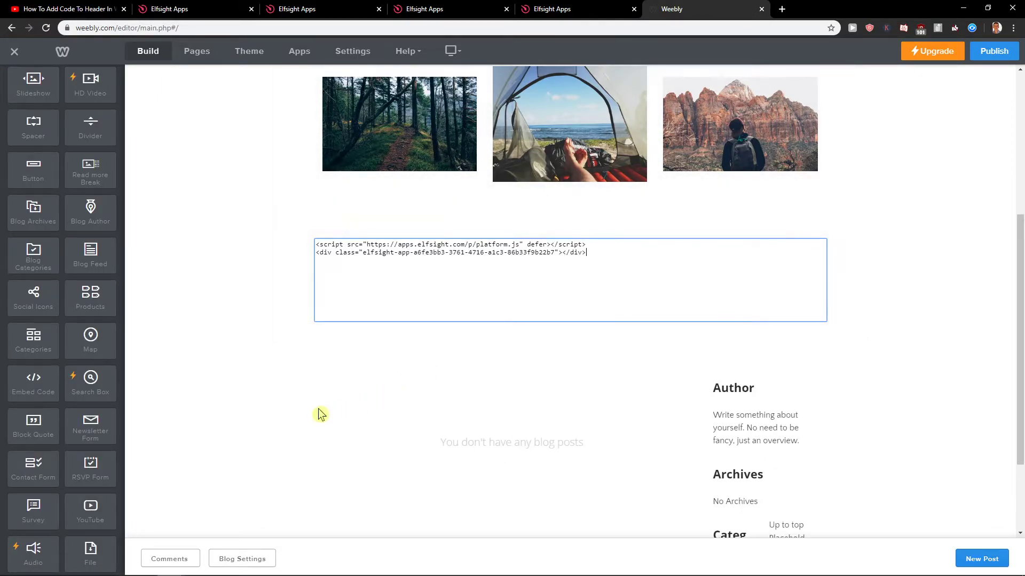
{"action": "left_click", "coordinate": [323, 416]}
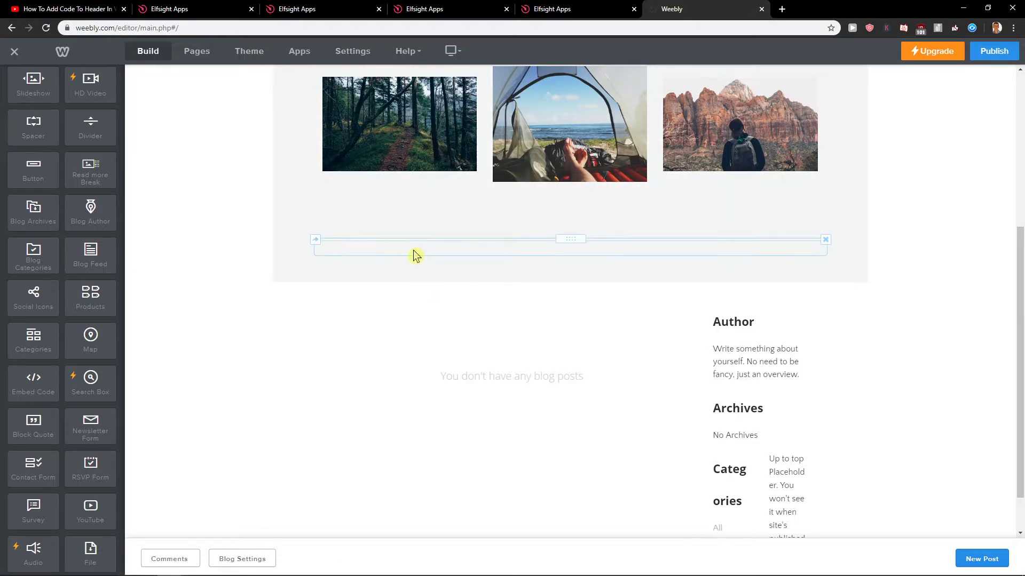
- Check the custom HTML options of the embedded Pinterest Feed element and delete the element from the page
{"action": "left_click", "coordinate": [525, 252]}
{"action": "left_click", "coordinate": [419, 290]}
{"action": "left_click", "coordinate": [565, 250]}
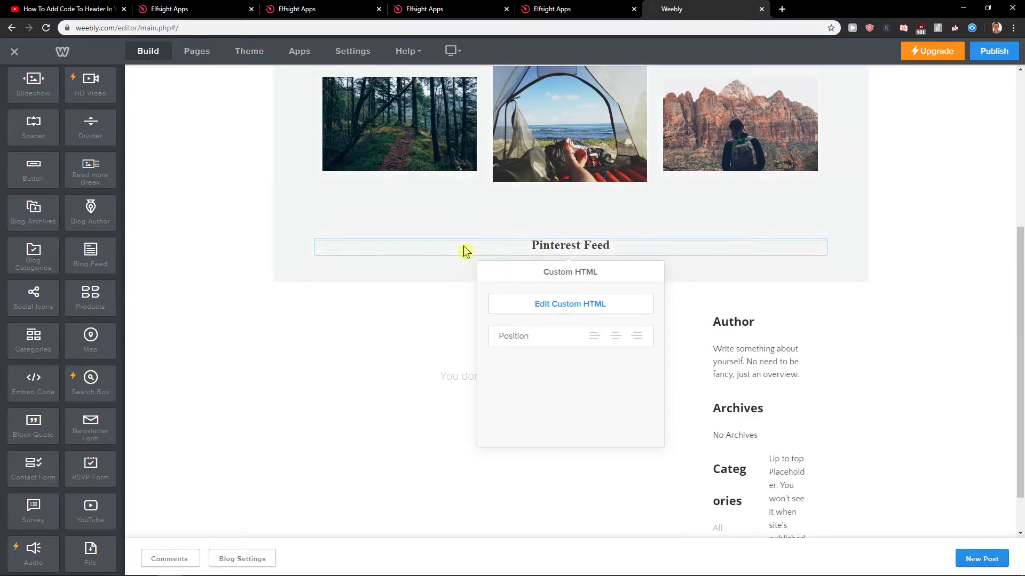
{"action": "left_click", "coordinate": [407, 288]}
{"action": "left_click", "coordinate": [824, 241]}
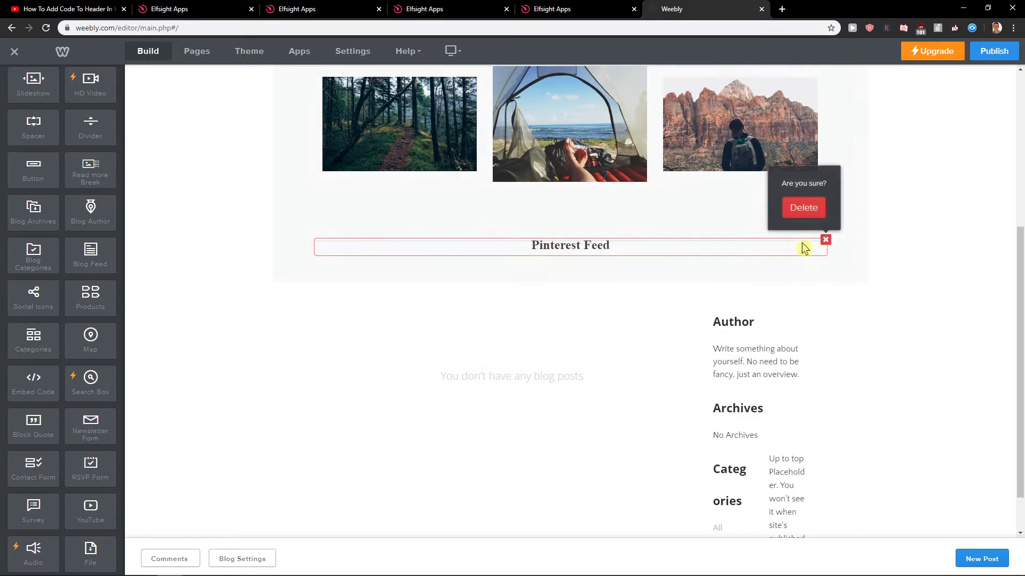
{"action": "left_click", "coordinate": [801, 206]}
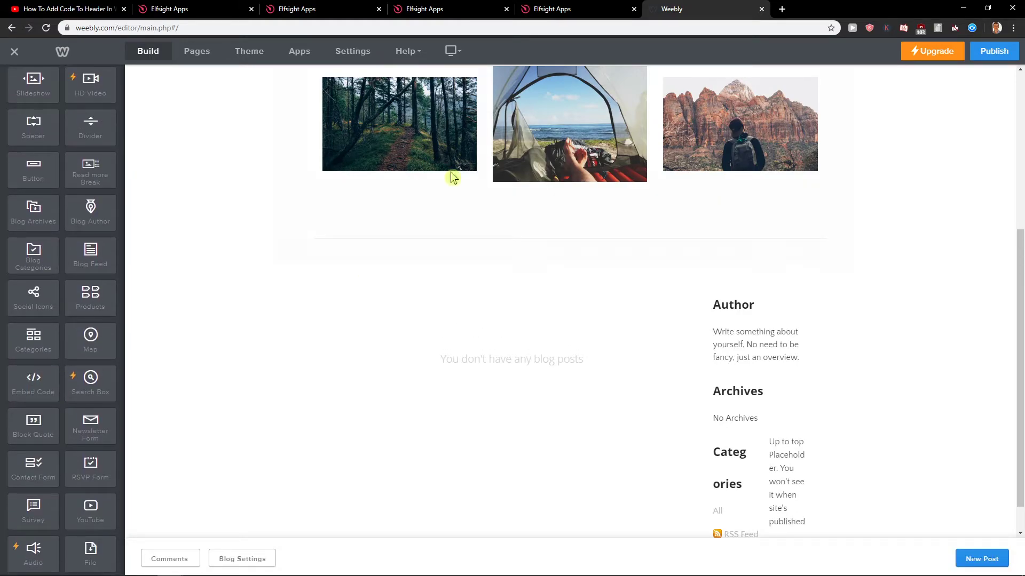
- Return to Elfsight, edit the Pinterest Feed widget so it displays Boards, and save it
{"action": "left_click", "coordinate": [147, 8]}
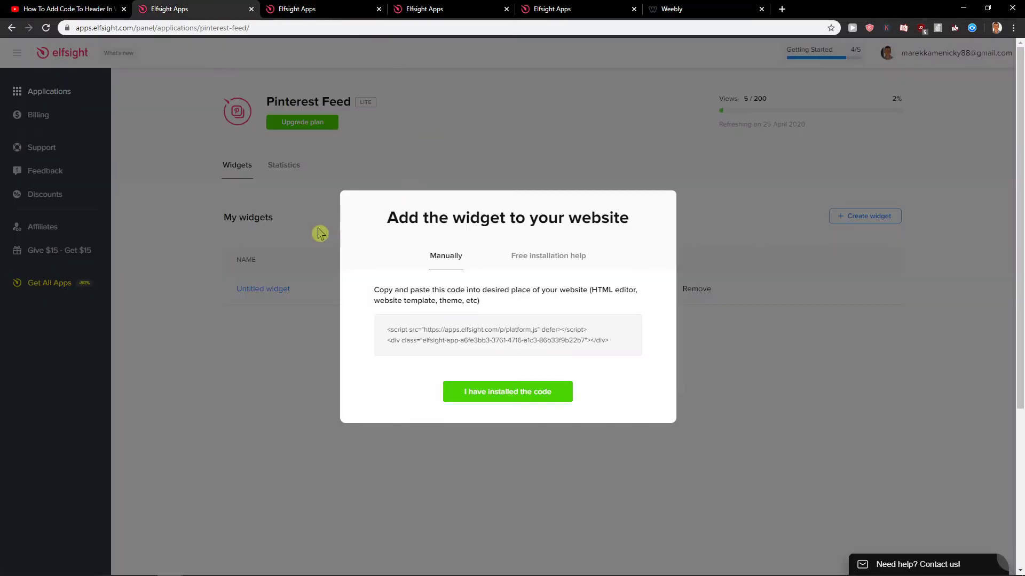
{"action": "left_click", "coordinate": [320, 233]}
{"action": "left_click", "coordinate": [628, 291]}
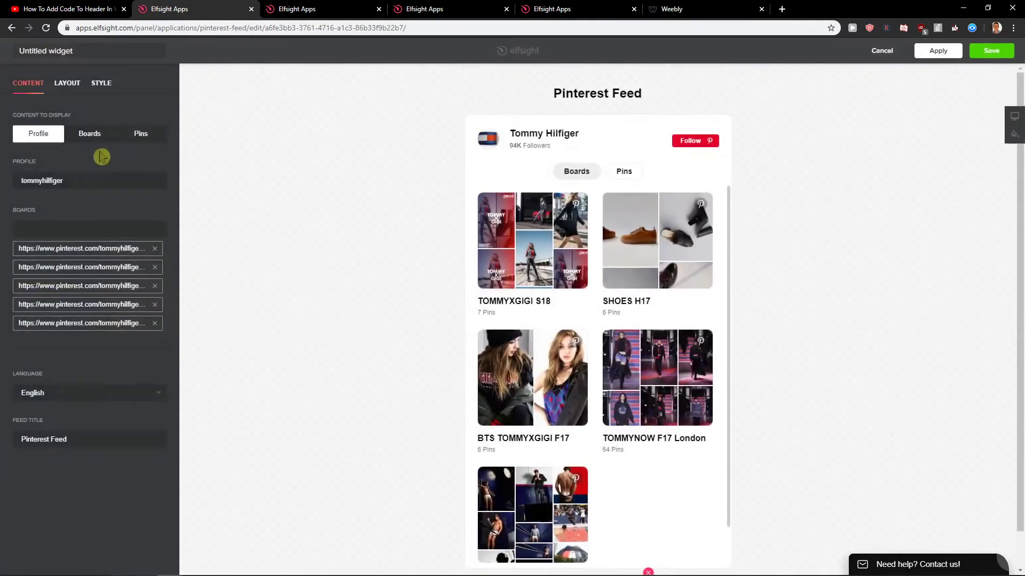
{"action": "left_click", "coordinate": [68, 86]}
{"action": "left_click", "coordinate": [29, 85]}
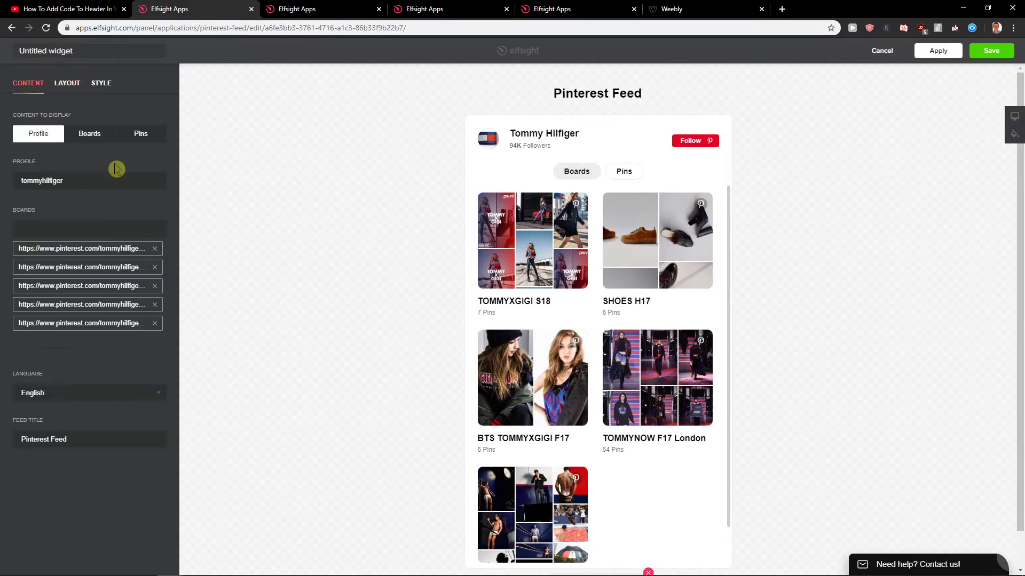
{"action": "left_click", "coordinate": [84, 138]}
{"action": "left_click", "coordinate": [140, 138]}
{"action": "left_click", "coordinate": [88, 138]}
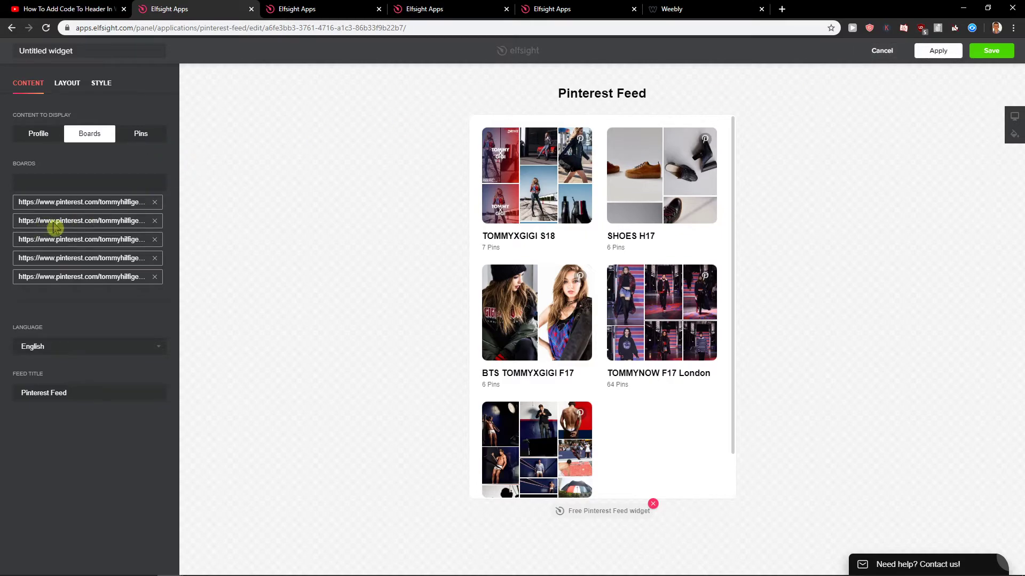
{"action": "left_click", "coordinate": [998, 55]}
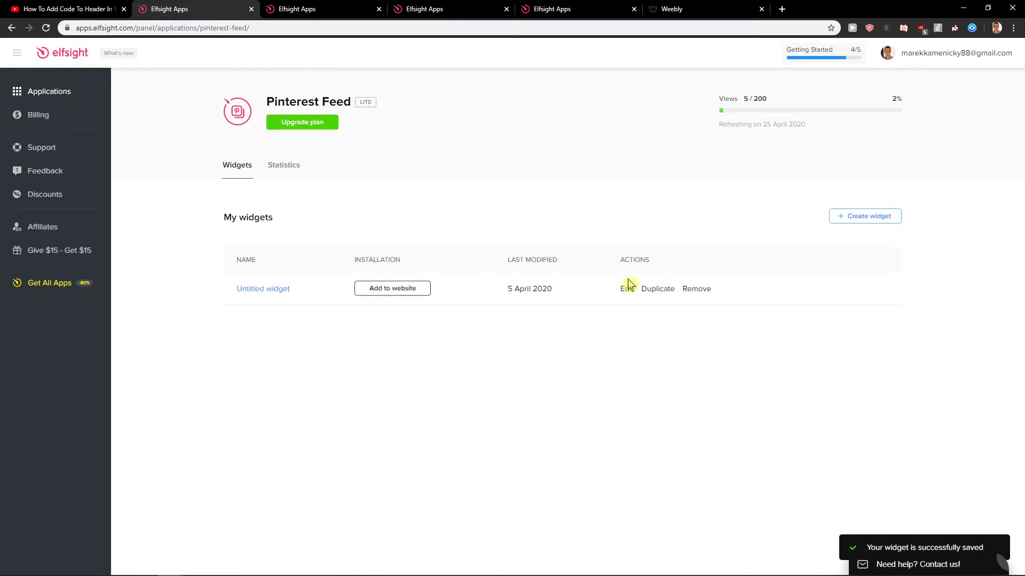
- Copy the saved widget's installation code and switch to the Weebly editor
{"action": "left_click", "coordinate": [365, 293]}
{"action": "left_click", "coordinate": [482, 327]}
{"action": "left_click", "coordinate": [319, 10]}
{"action": "left_click", "coordinate": [698, 8]}
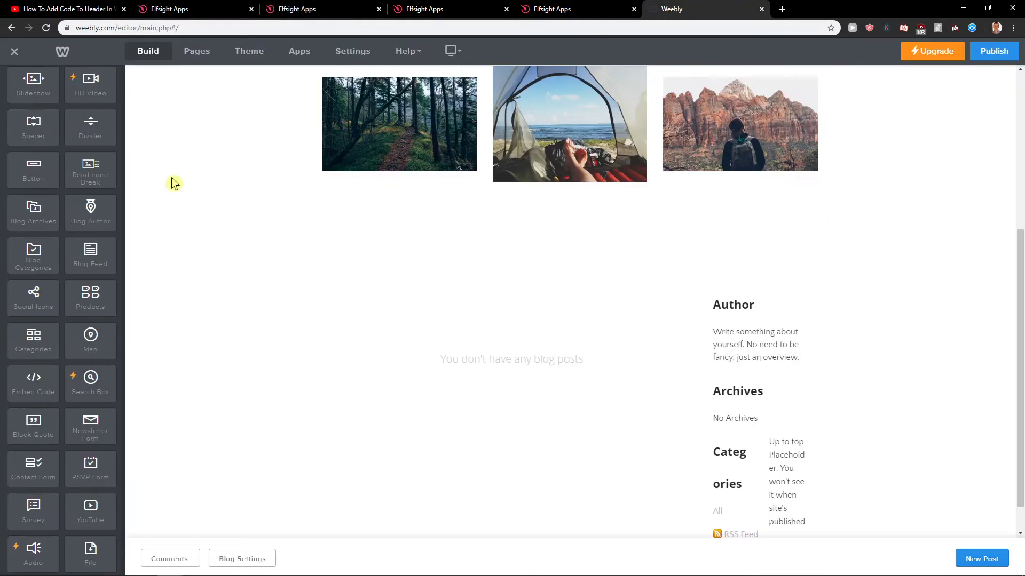
- Add an Embed Code element below the photo row and set its custom HTML to the copied Elfsight widget code
{"action": "left_click_drag", "start_coordinate": [56, 372], "coordinate": [489, 267]}
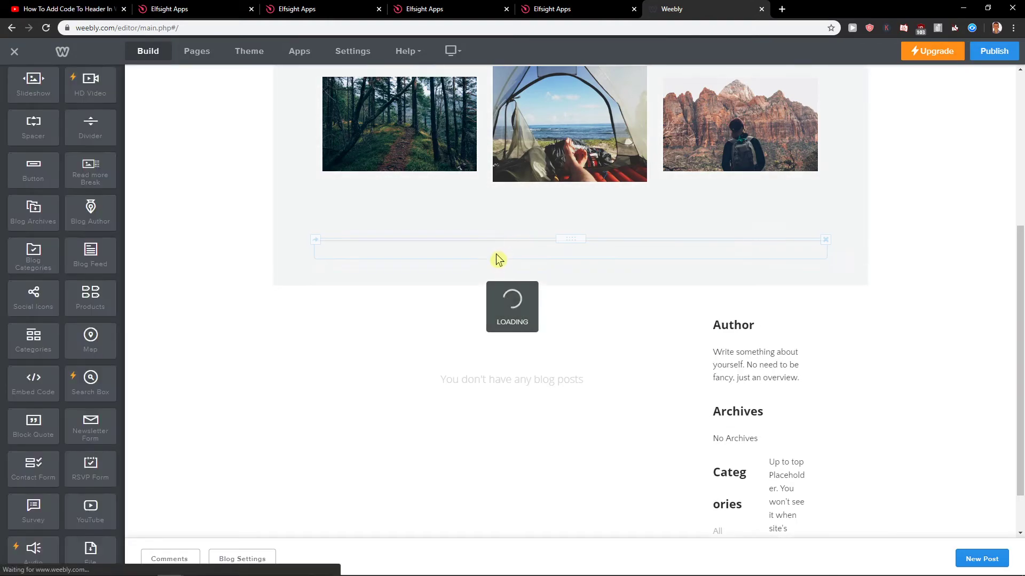
{"action": "left_click", "coordinate": [523, 305]}
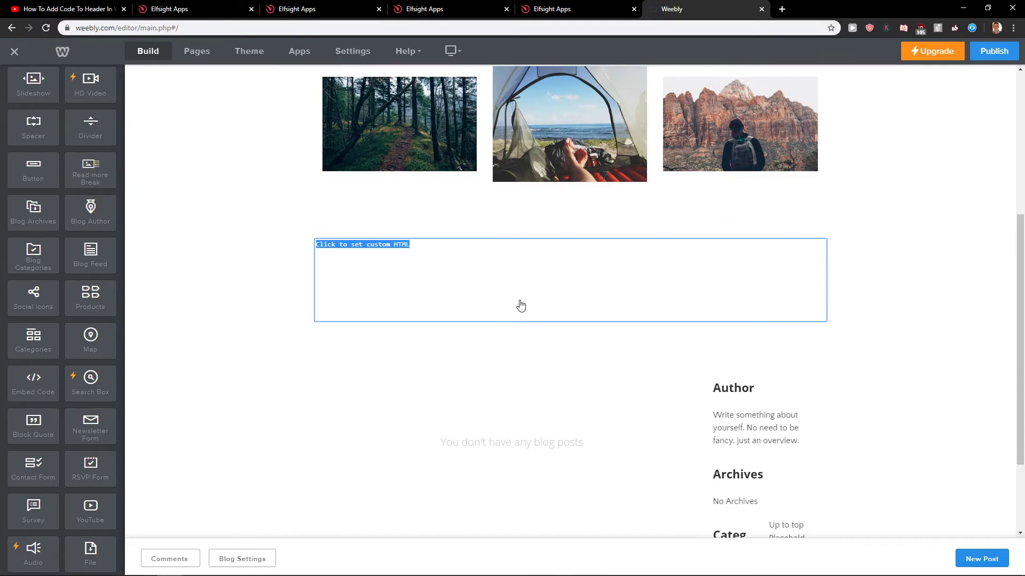
{"action": "type", "text": "<script src=\"https://apps.elfsight.com/p/platform.js\" defer></script> <div class=\"elfsight-app-a6fe3bb3-3761-4716-a1c3-86b33f9b22b7\"></div>"}
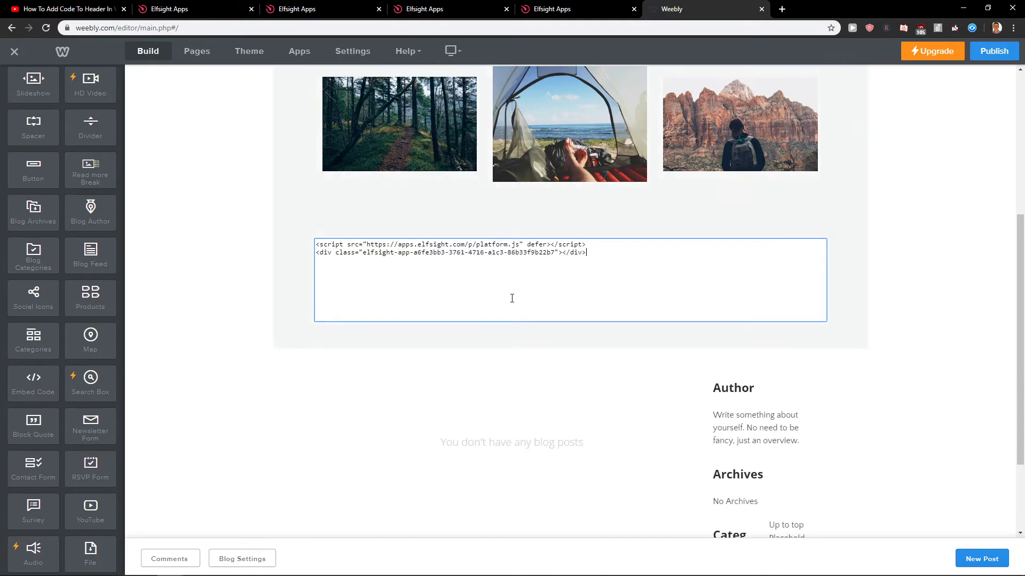
- Finish editing the embedded code and check the Pinterest Feed element and its custom HTML options below the photo row
{"action": "left_click", "coordinate": [399, 367]}
{"action": "scroll", "coordinate": [557, 274], "scroll_direction": "down", "scroll_amount": 2}
{"action": "scroll", "coordinate": [557, 275], "scroll_direction": "up", "scroll_amount": 3}
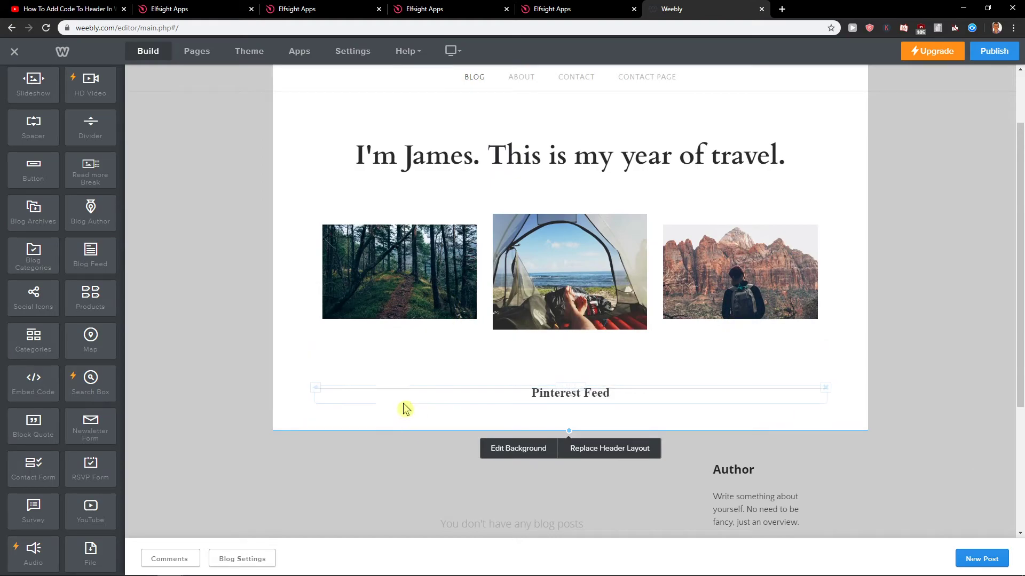
{"action": "left_click", "coordinate": [407, 405]}
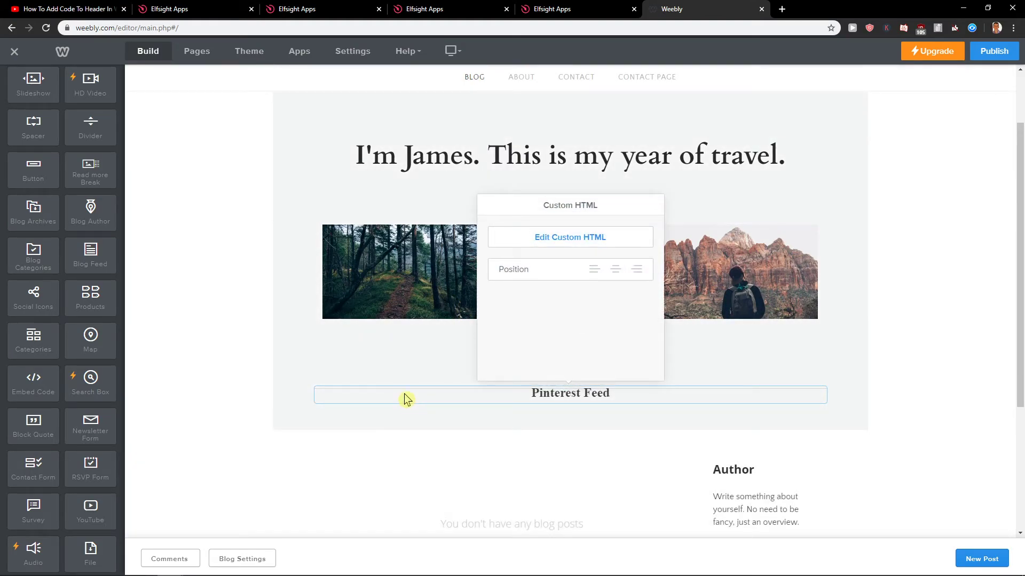
{"action": "left_click", "coordinate": [928, 228]}
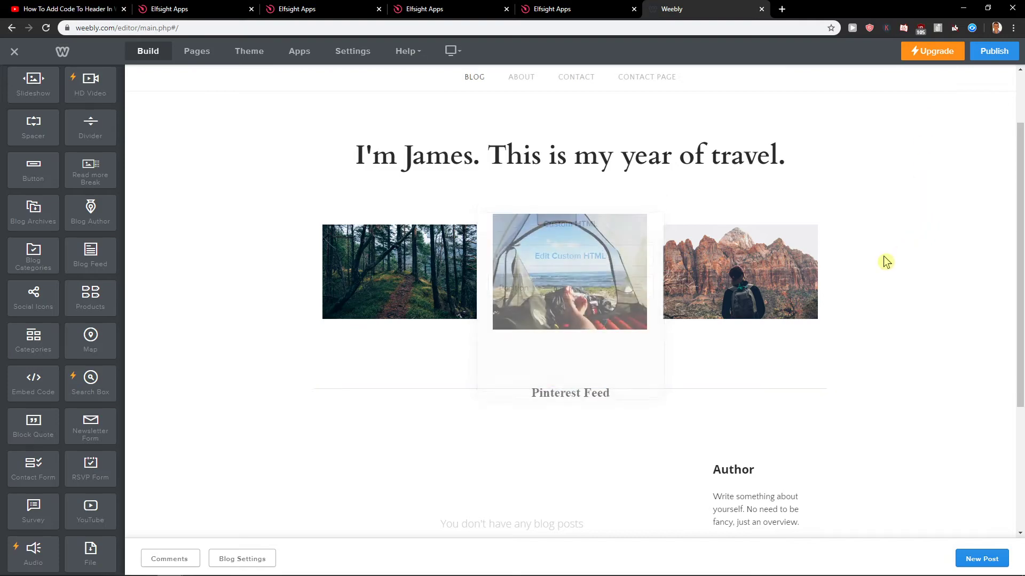
- Preview the page in the mobile view and examine how the embedded Pinterest Feed boards display and scroll
{"action": "left_click", "coordinate": [453, 50]}
{"action": "left_click", "coordinate": [472, 93]}
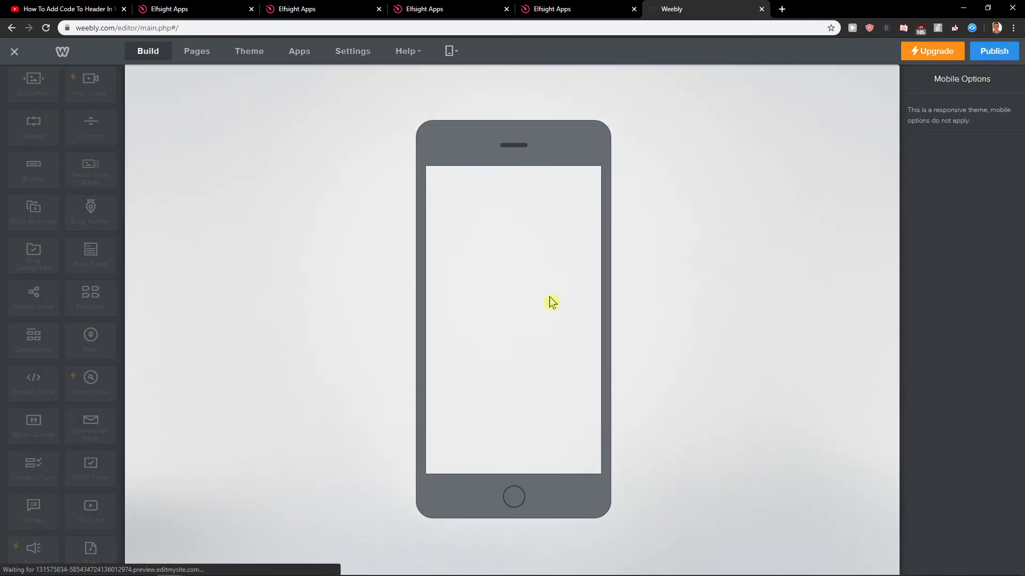
{"action": "scroll", "coordinate": [531, 299], "scroll_direction": "down", "scroll_amount": 6}
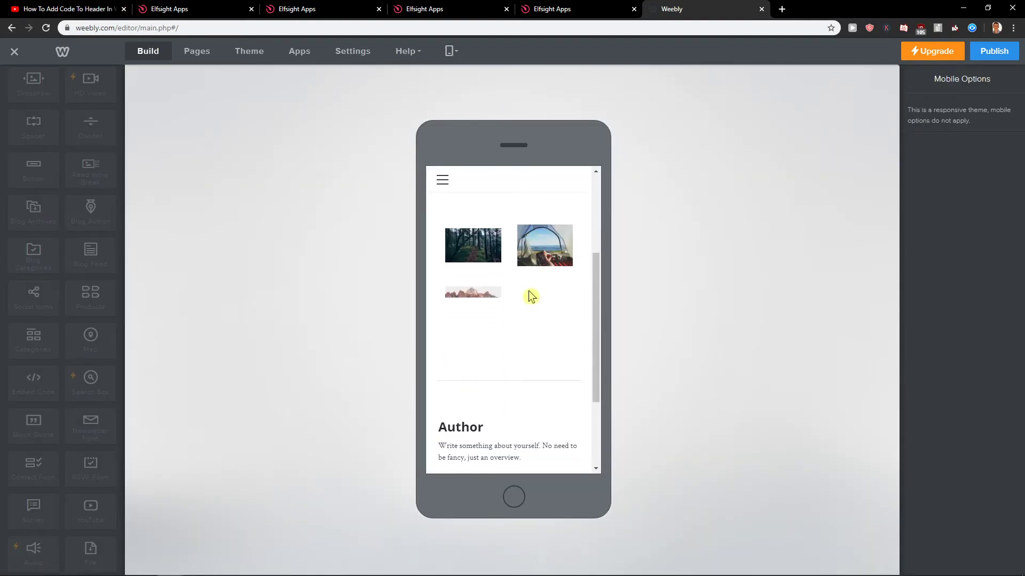
{"action": "scroll", "coordinate": [531, 297], "scroll_direction": "down", "scroll_amount": 3}
{"action": "scroll", "coordinate": [530, 297], "scroll_direction": "up", "scroll_amount": 3}
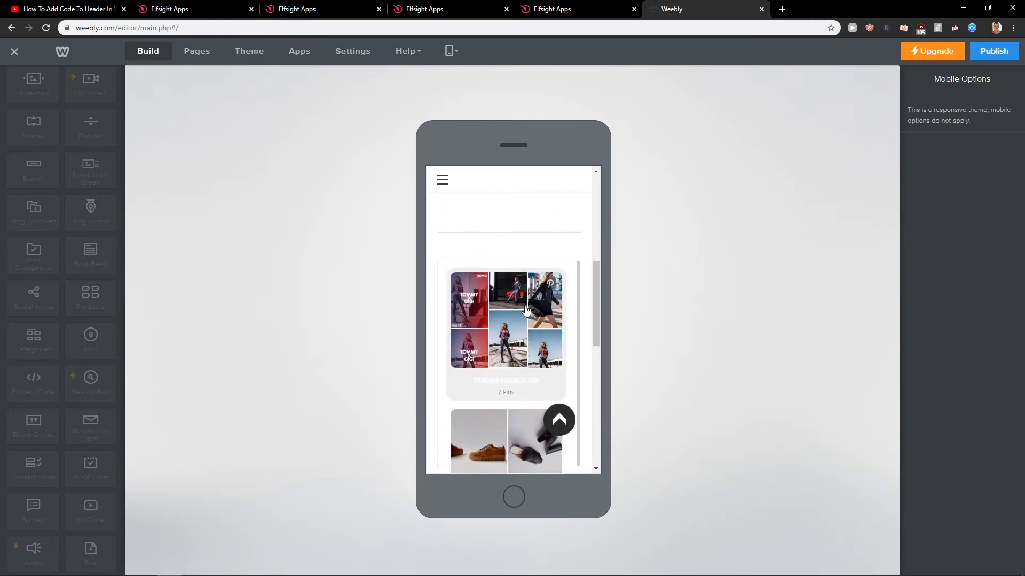
{"action": "scroll", "coordinate": [523, 314], "scroll_direction": "down", "scroll_amount": 5}
{"action": "scroll", "coordinate": [522, 312], "scroll_direction": "up", "scroll_amount": 4}
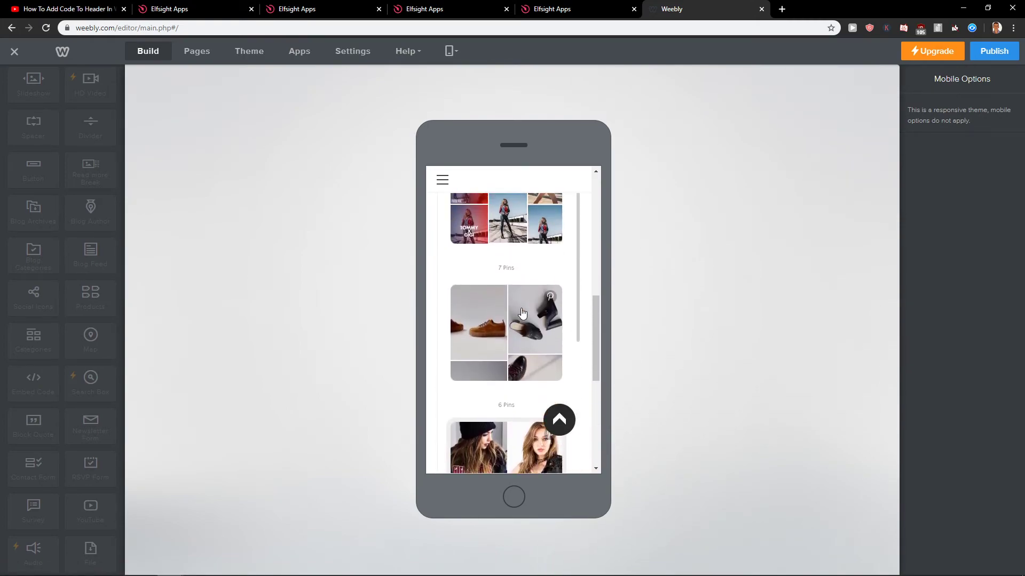
{"action": "scroll", "coordinate": [522, 312], "scroll_direction": "down", "scroll_amount": 3}
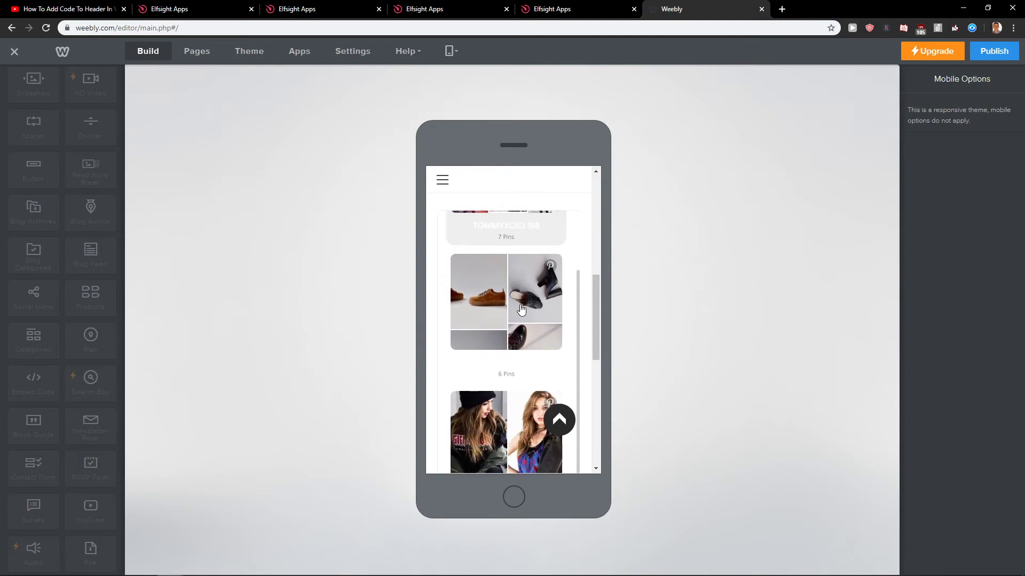
{"action": "scroll", "coordinate": [521, 308], "scroll_direction": "down", "scroll_amount": 3}
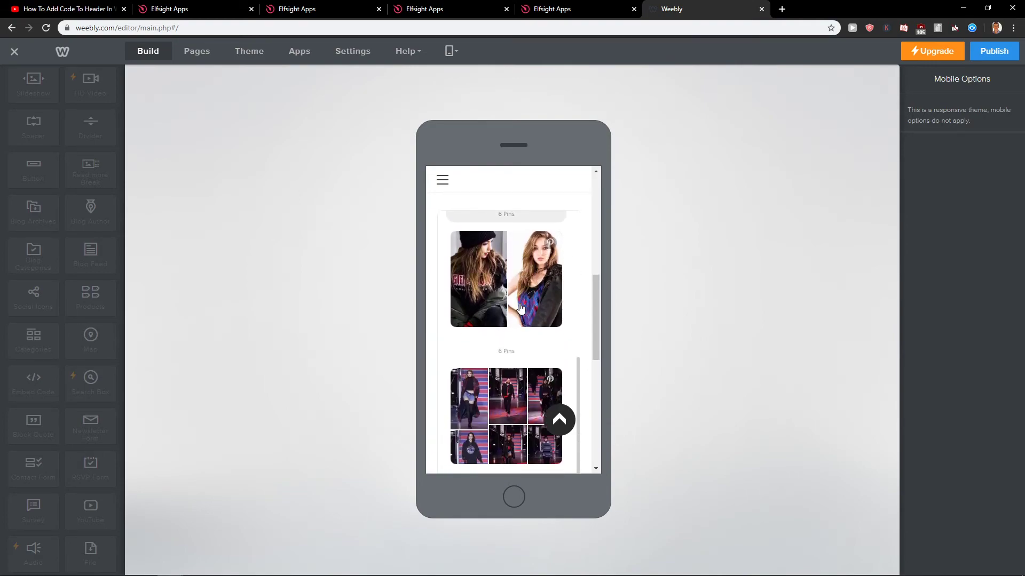
{"action": "scroll", "coordinate": [520, 308], "scroll_direction": "up", "scroll_amount": 3}
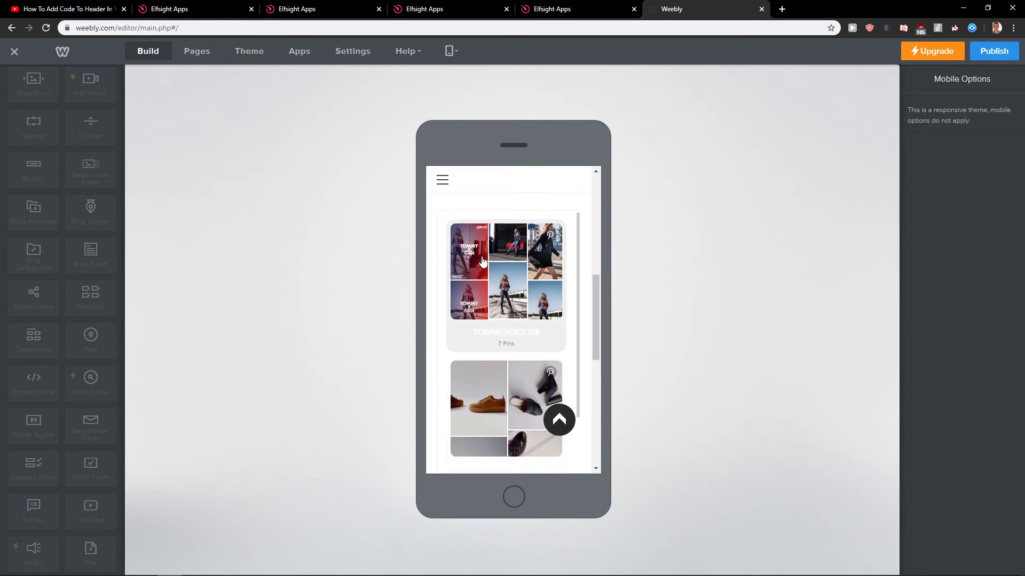
- Switch to the Elfsight plan selection page for Instagram Feed and view the All Apps Pack pricing
{"action": "left_click", "coordinate": [564, 7]}
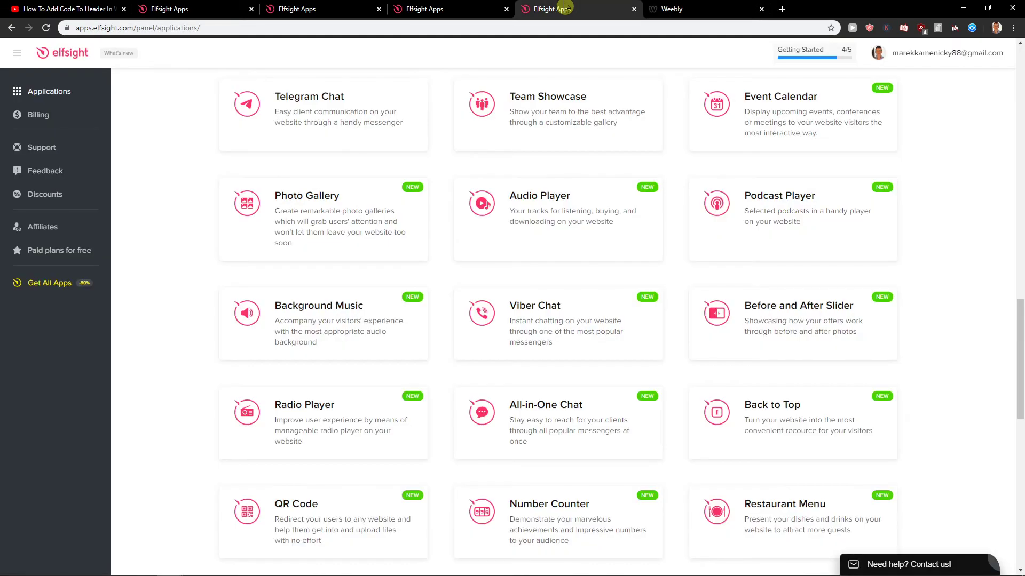
{"action": "left_click", "coordinate": [488, 9]}
{"action": "left_click", "coordinate": [594, 180]}
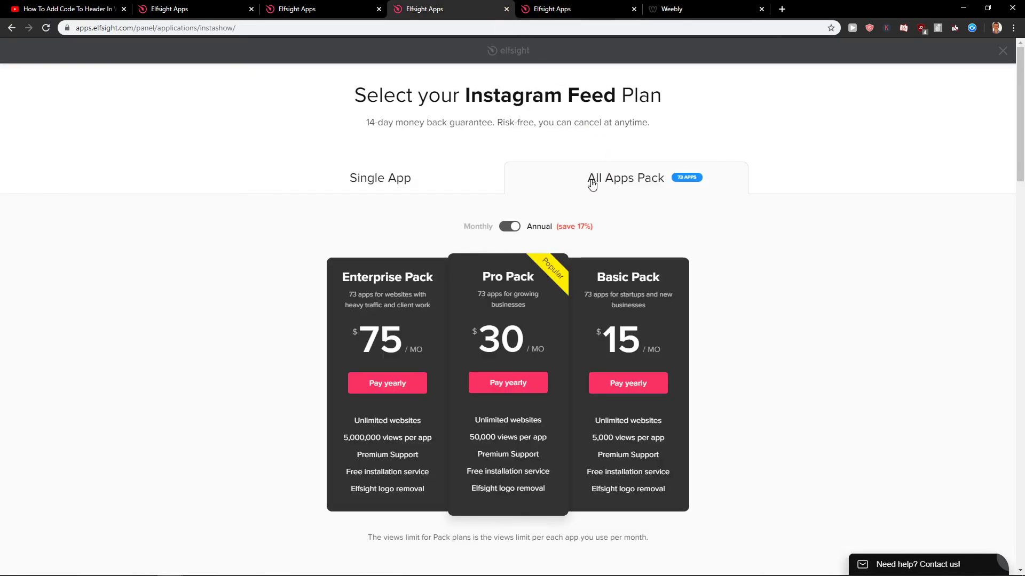